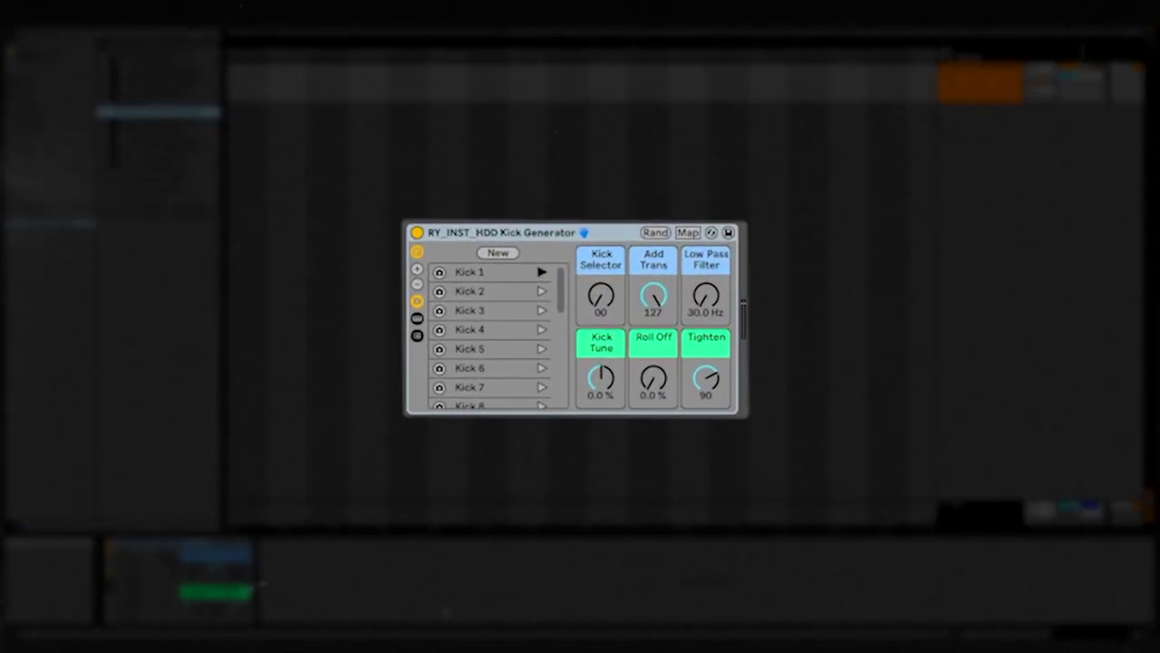
# Drag-select bars 1 to 3 across the Kick Generator track lane as a time range
pyautogui.moveTo(558, 293); pyautogui.dragTo(659, 234)
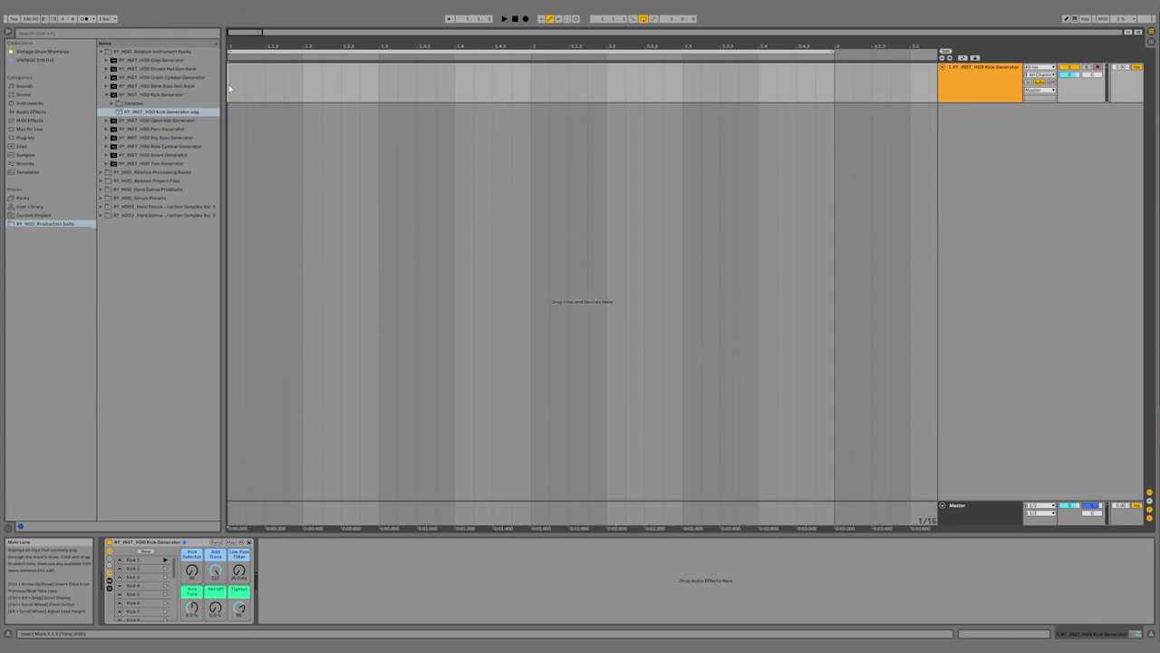
pyautogui.moveTo(229, 84); pyautogui.dragTo(832, 110)
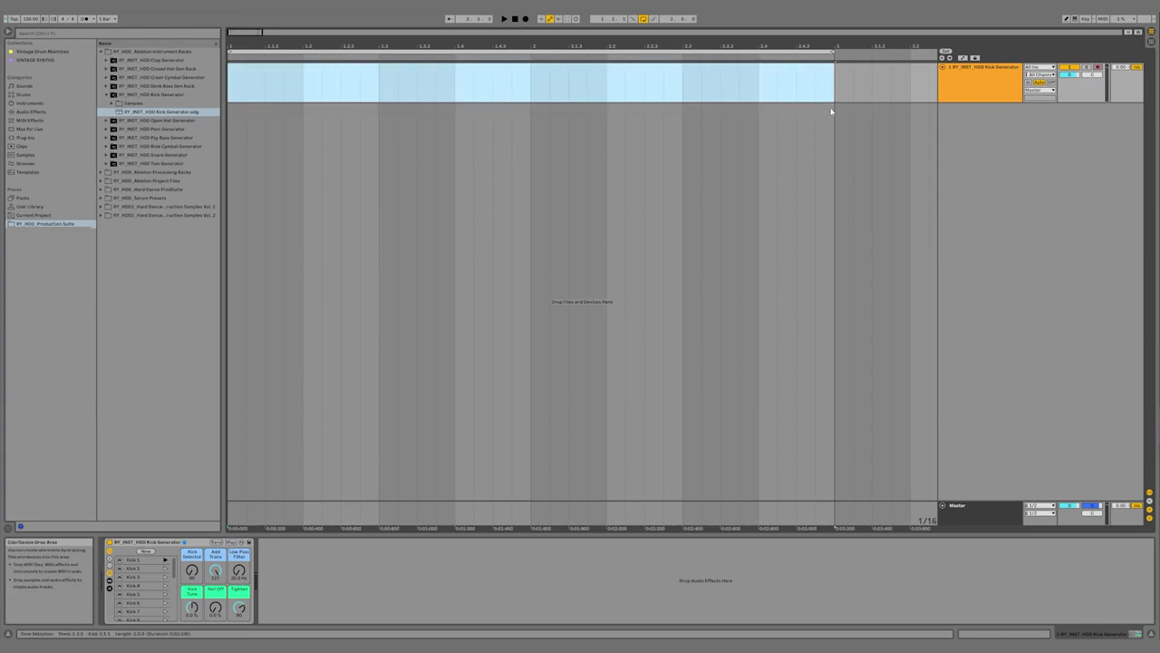
# Insert a MIDI clip over bars 1–3 and fill it with repeated one-beat C3 kick notes
pyautogui.hotkey('ctrl', 'shift', 'm')
pyautogui.doubleClick(254, 538)
pyautogui.moveTo(256, 538); pyautogui.dragTo(332, 539)
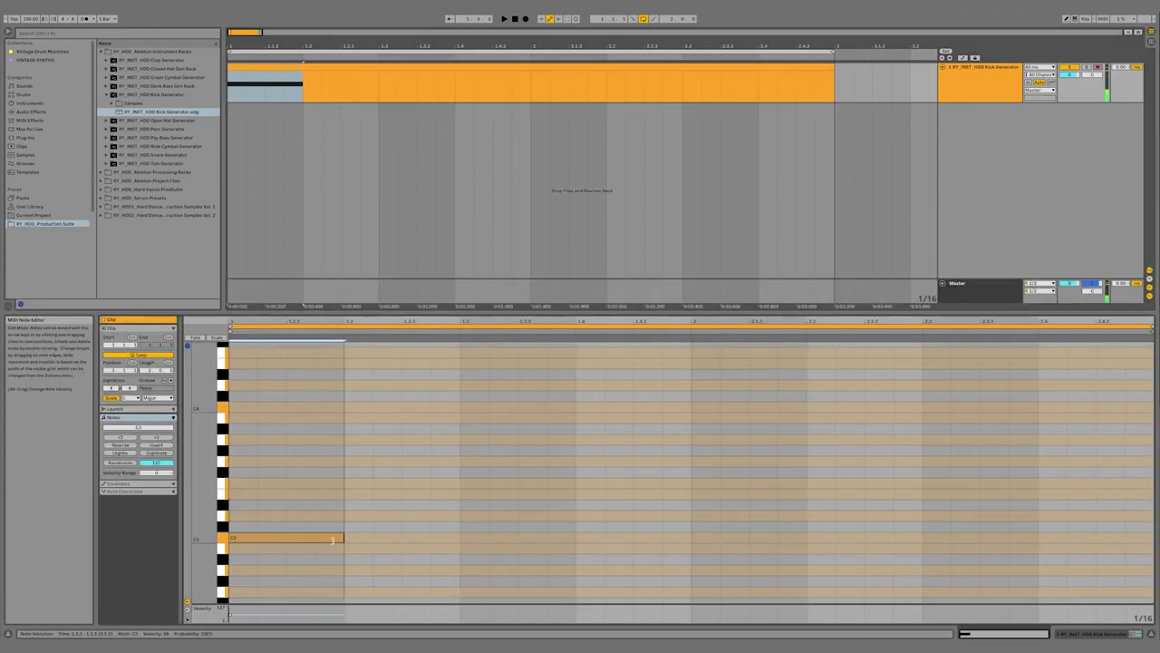
pyautogui.hotkey('ctrl', 'd')
pyautogui.hotkey('ctrl', 'd')
pyautogui.hotkey('ctrl', 'd')
pyautogui.hotkey('ctrl', 'd')
pyautogui.hotkey('ctrl', 'd')
pyautogui.hotkey('ctrl', 'd')
pyautogui.hotkey('ctrl', 'd')
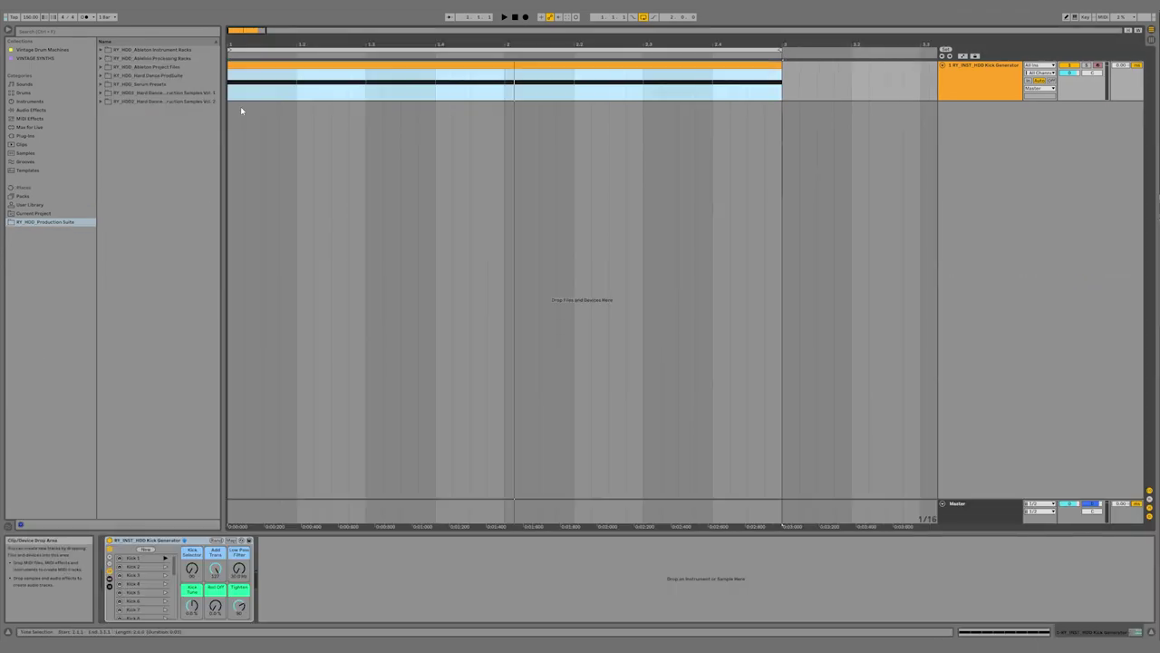
# Play the kick pattern and reveal the Kick Generator rack's devices and Kick 1–20 chains
pyautogui.press('space')
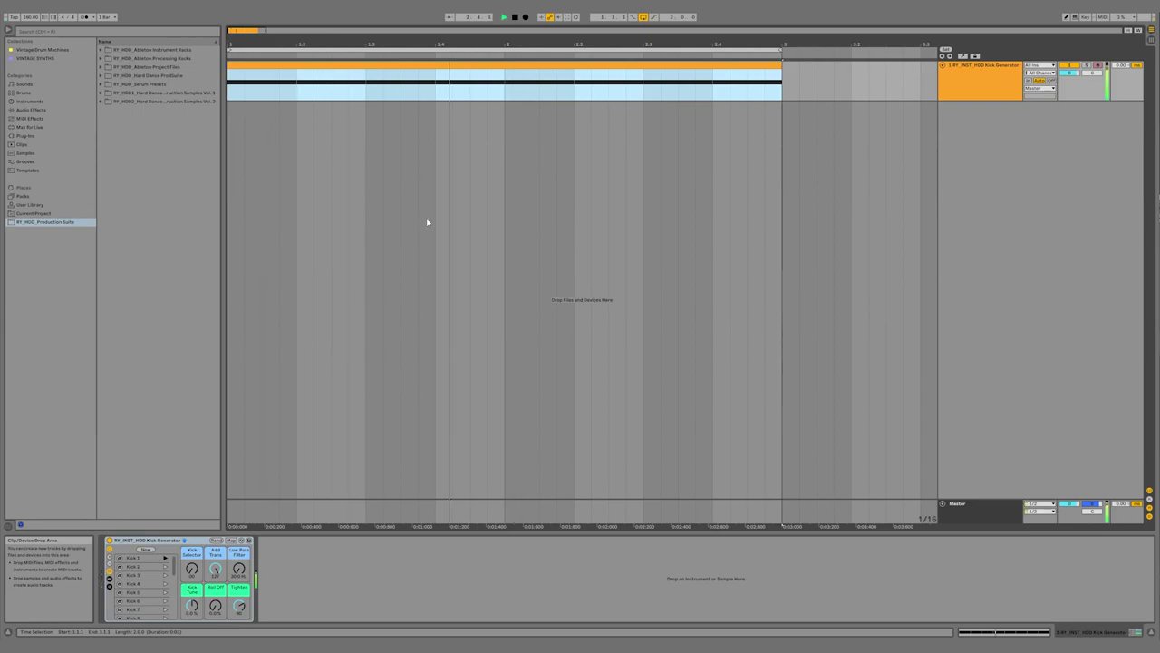
pyautogui.click(109, 582)
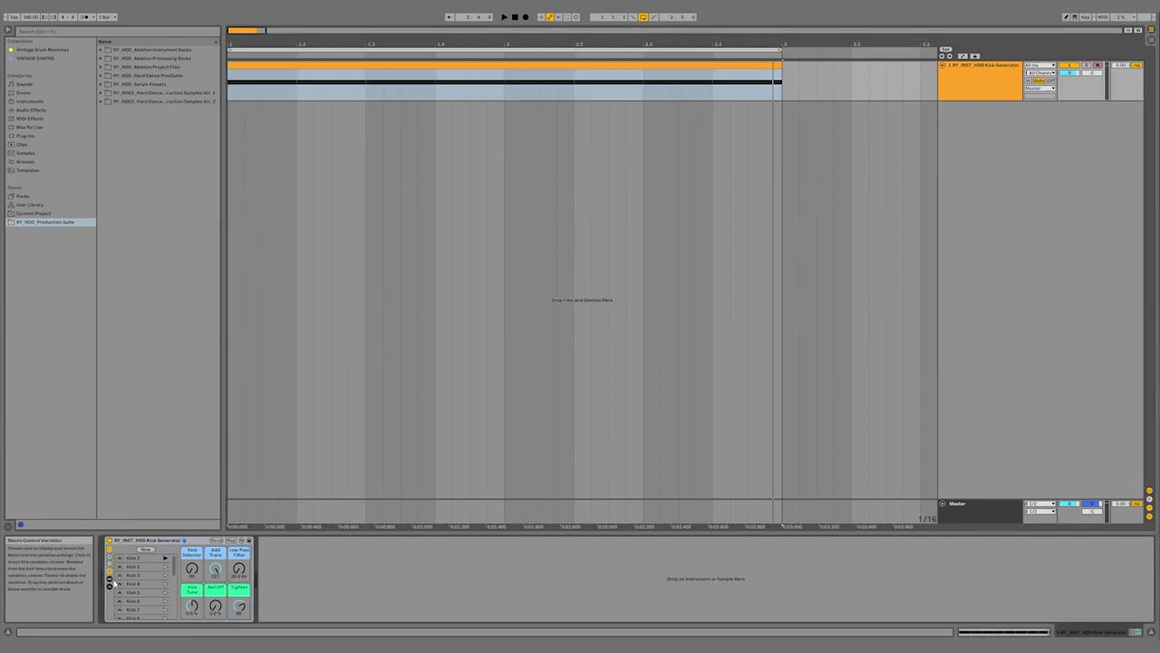
pyautogui.click(109, 583)
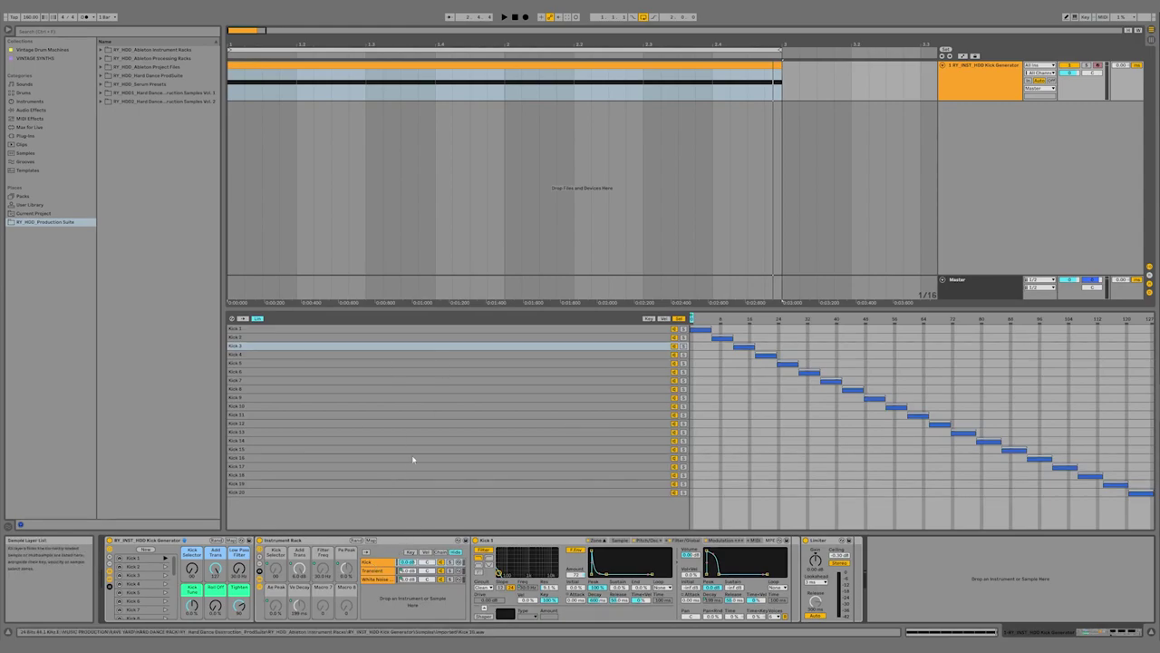
# Inspect the kick chains' Key and Sel zones, then hide the rack's inner devices
pyautogui.click(650, 318)
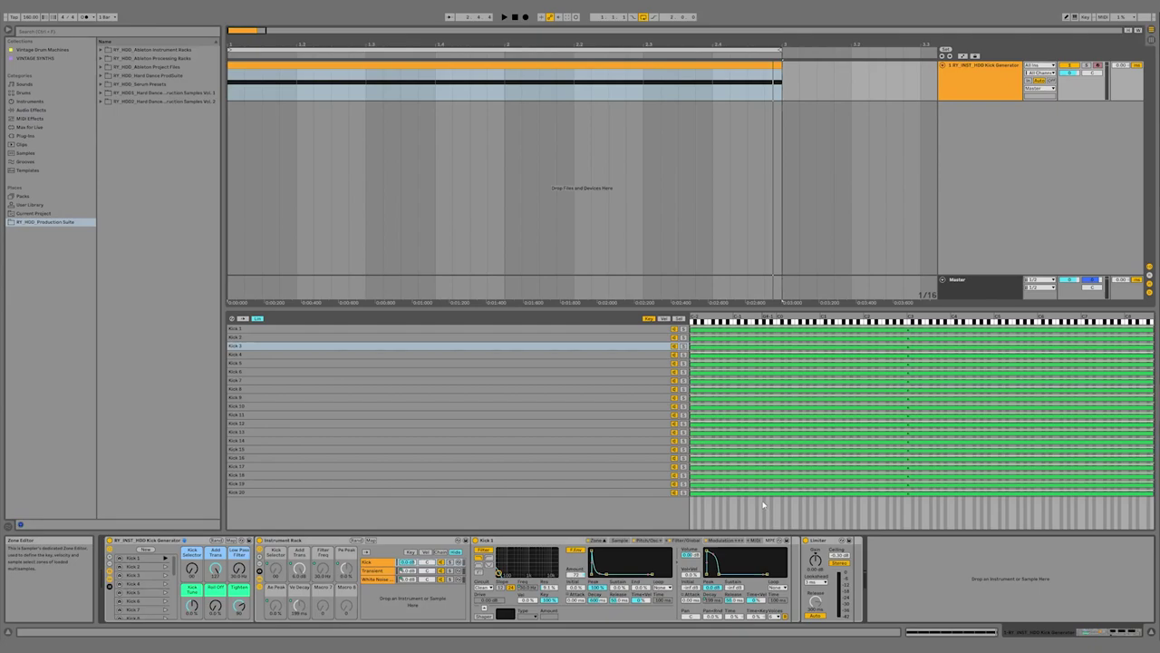
pyautogui.click(680, 319)
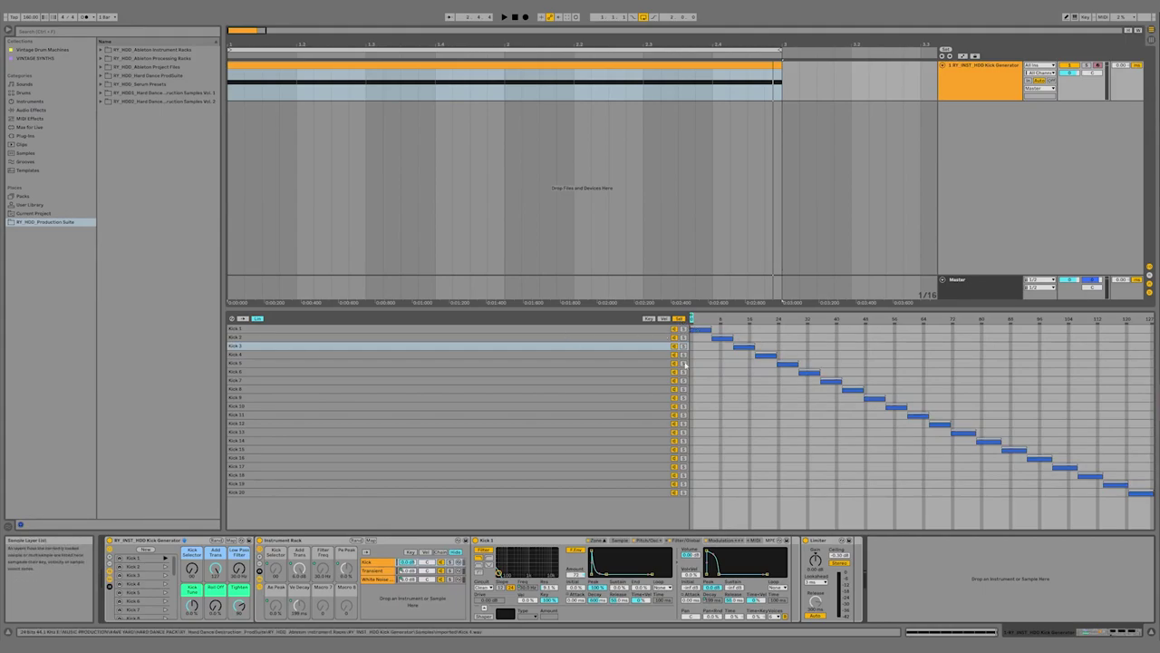
pyautogui.rightClick(773, 383)
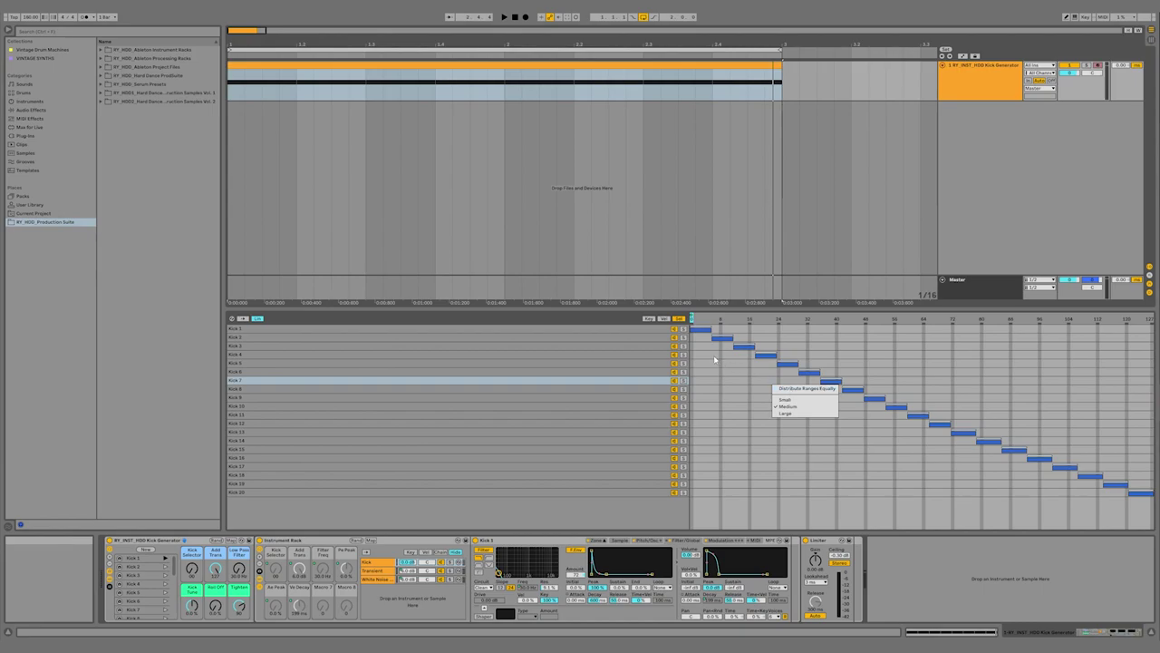
pyautogui.click(798, 388)
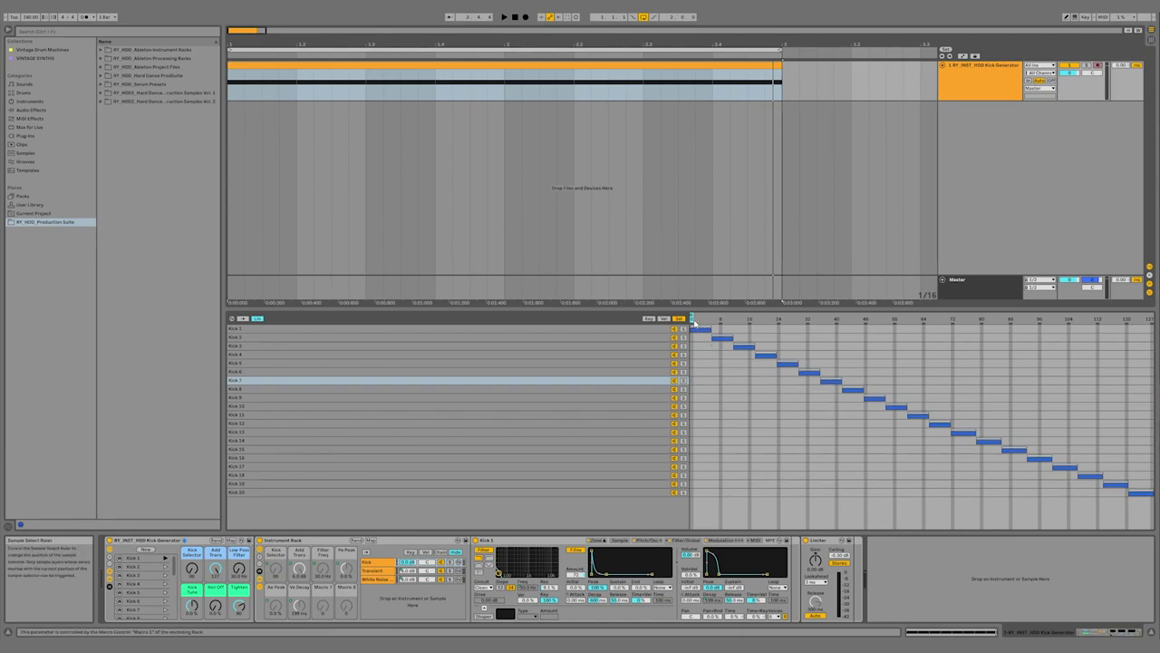
pyautogui.press('Delete')
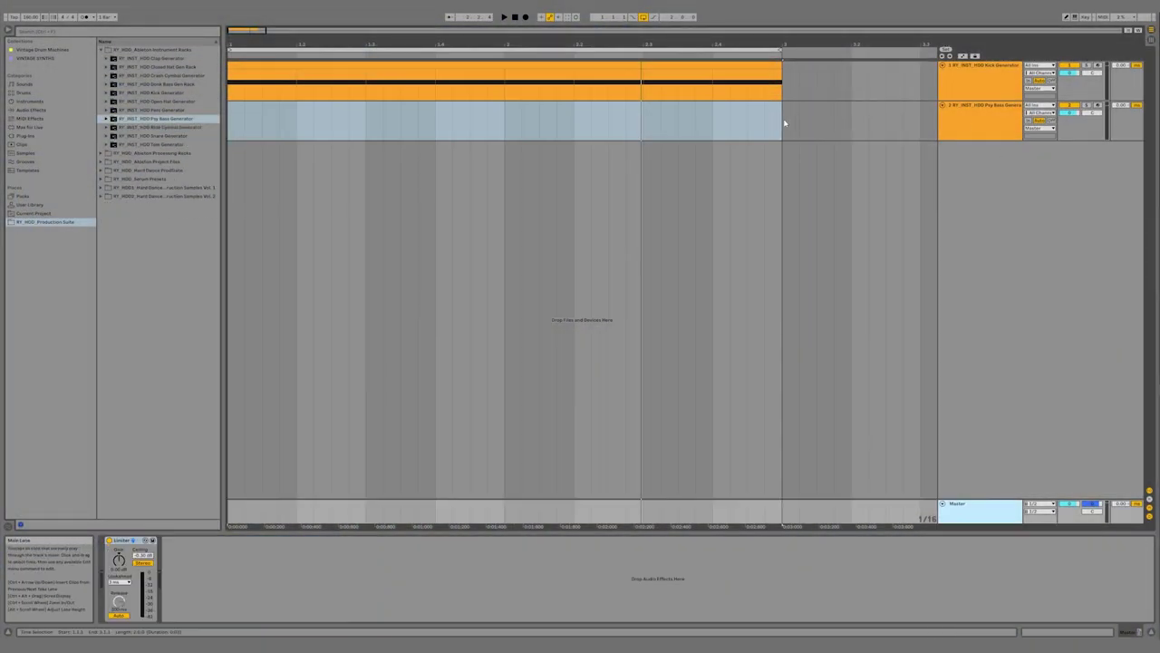
# Create a bars 1–3 Psy Bass clip of repeated G3 notes and play it with the kick
pyautogui.moveTo(784, 121); pyautogui.dragTo(231, 120)
pyautogui.hotkey('ctrl', 'shift', 'm')
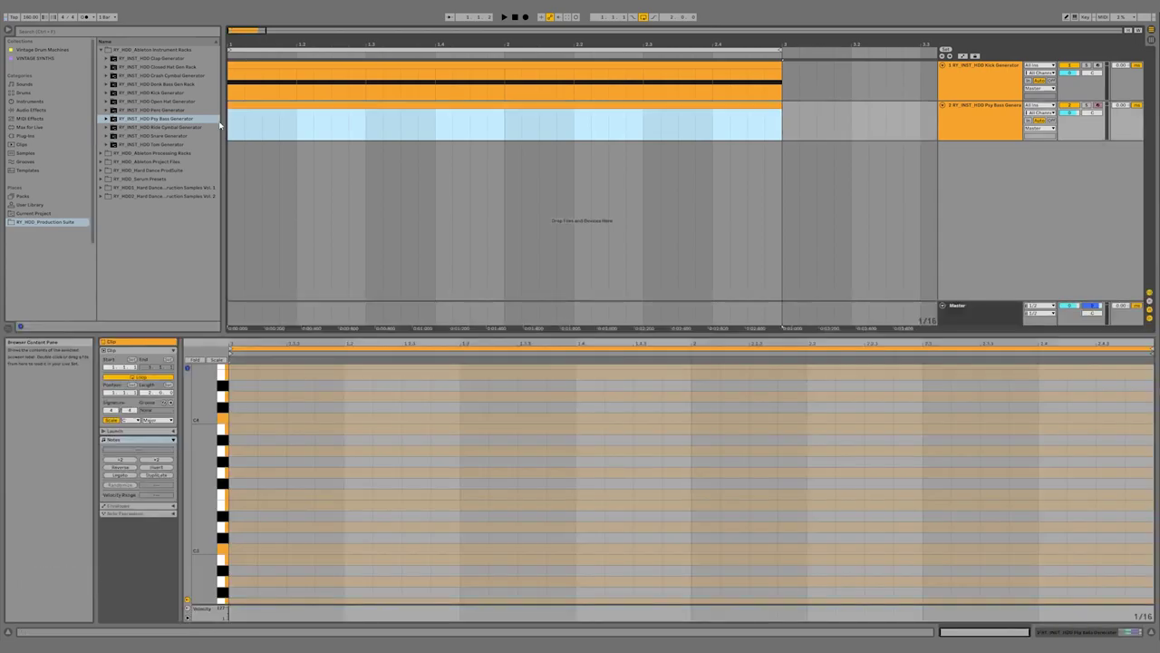
pyautogui.press('b')
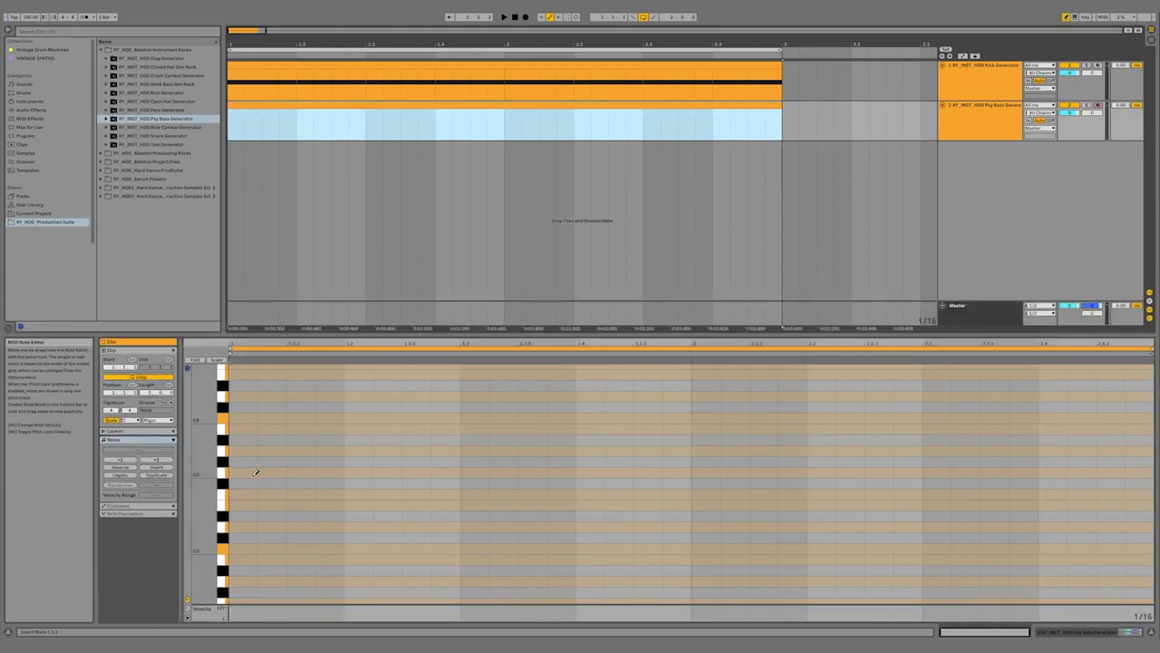
pyautogui.click(256, 472)
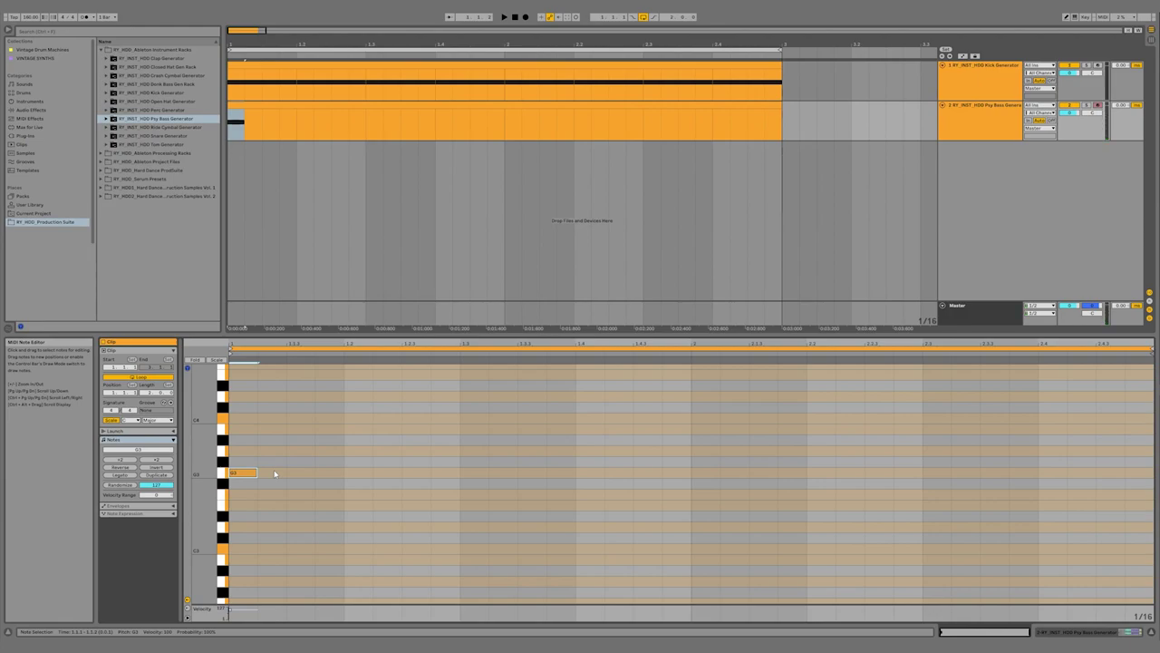
pyautogui.hotkey('ctrl', 'd')
pyautogui.hotkey('ctrl', 'd')
pyautogui.hotkey('ctrl', 'd')
pyautogui.hotkey('ctrl', 'd')
pyautogui.hotkey('ctrl', 'd')
pyautogui.hotkey('ctrl', 'd')
pyautogui.hotkey('ctrl', 'd')
pyautogui.hotkey('ctrl', 'd')
pyautogui.hotkey('ctrl', 'd')
pyautogui.hotkey('ctrl', 'd')
pyautogui.hotkey('ctrl', 'd')
pyautogui.hotkey('ctrl', 'd')
pyautogui.hotkey('ctrl', 'd')
pyautogui.hotkey('ctrl', 'd')
pyautogui.hotkey('ctrl', 'd')
pyautogui.hotkey('ctrl', 'd')
pyautogui.hotkey('ctrl', 'd')
pyautogui.hotkey('ctrl', 'd')
pyautogui.hotkey('ctrl', 'd')
pyautogui.hotkey('ctrl', 'd')
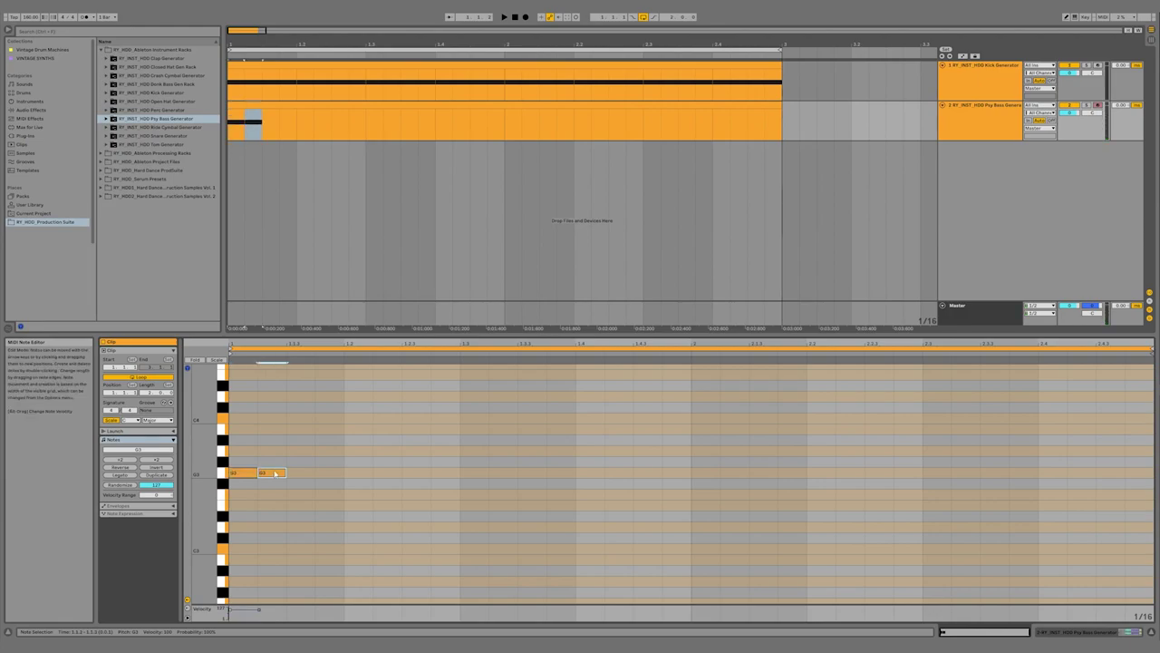
pyautogui.hotkey('shift', 'Tab')
pyautogui.press('space')
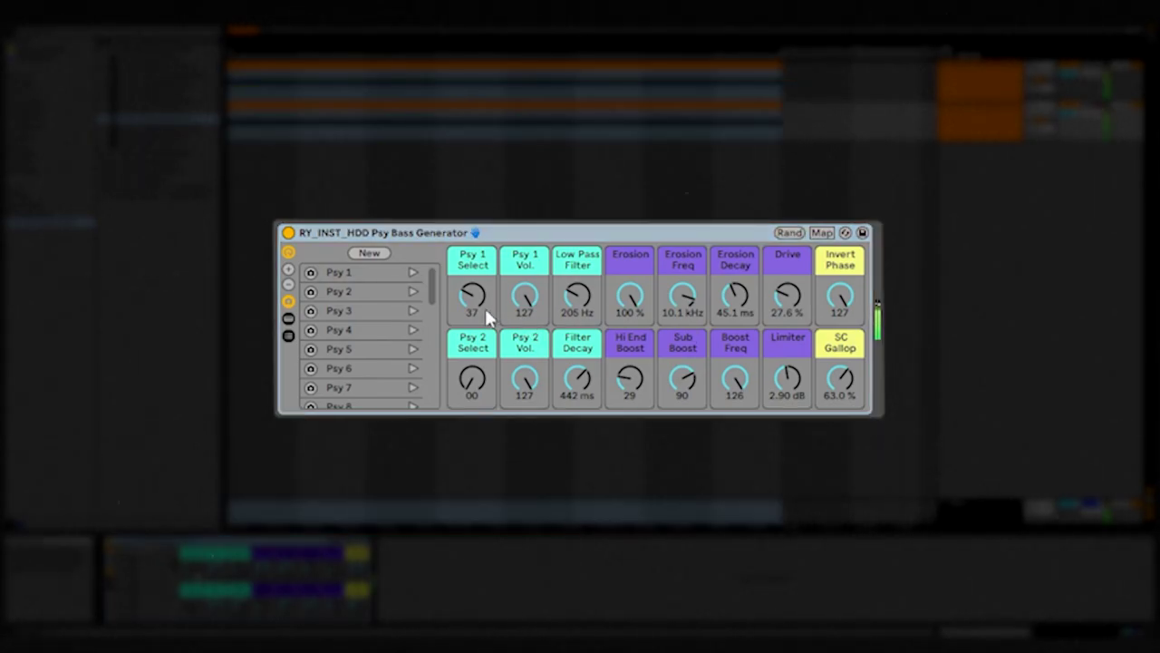
# Set Psy 1 Select to 87, Psy 2 Select to 22 and low pass filter to 76.4 Hz
pyautogui.moveTo(484, 305); pyautogui.dragTo(482, 288)
pyautogui.moveTo(475, 384)
pyautogui.mouseDown()
pyautogui.moveTo(475, 363)
pyautogui.moveTo(472, 374)
pyautogui.mouseUp()
pyautogui.moveTo(595, 311)
pyautogui.mouseDown()
pyautogui.moveTo(595, 328)
pyautogui.moveTo(587, 303)
pyautogui.mouseUp()
pyautogui.moveTo(478, 306); pyautogui.dragTo(473, 277)
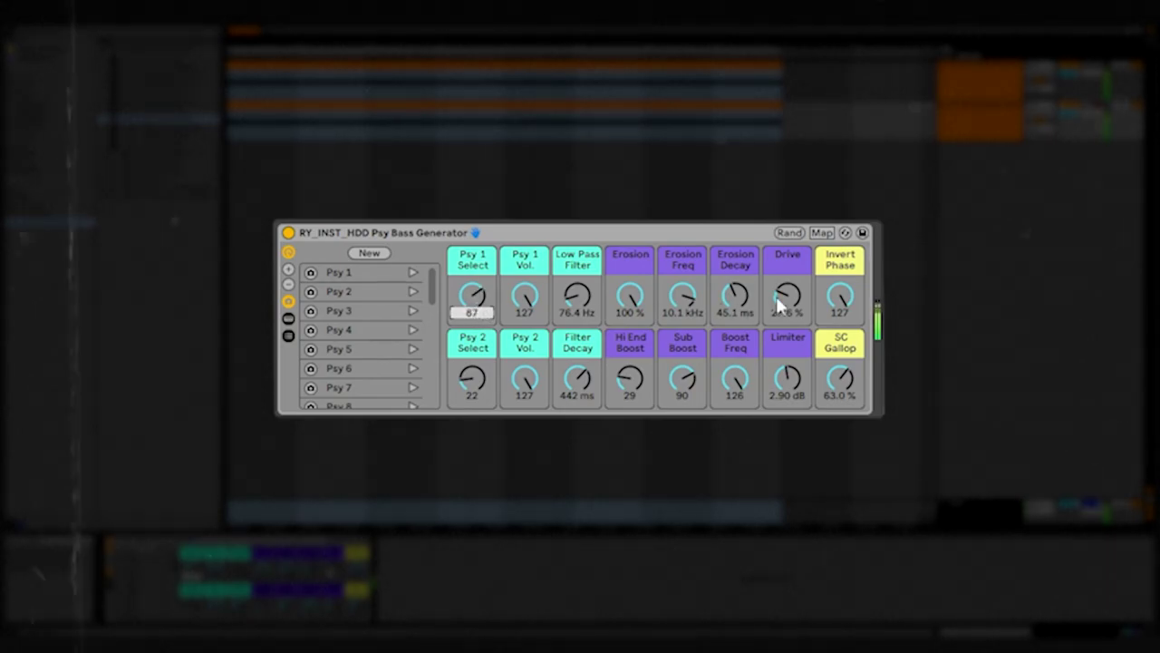
pyautogui.click(476, 284)
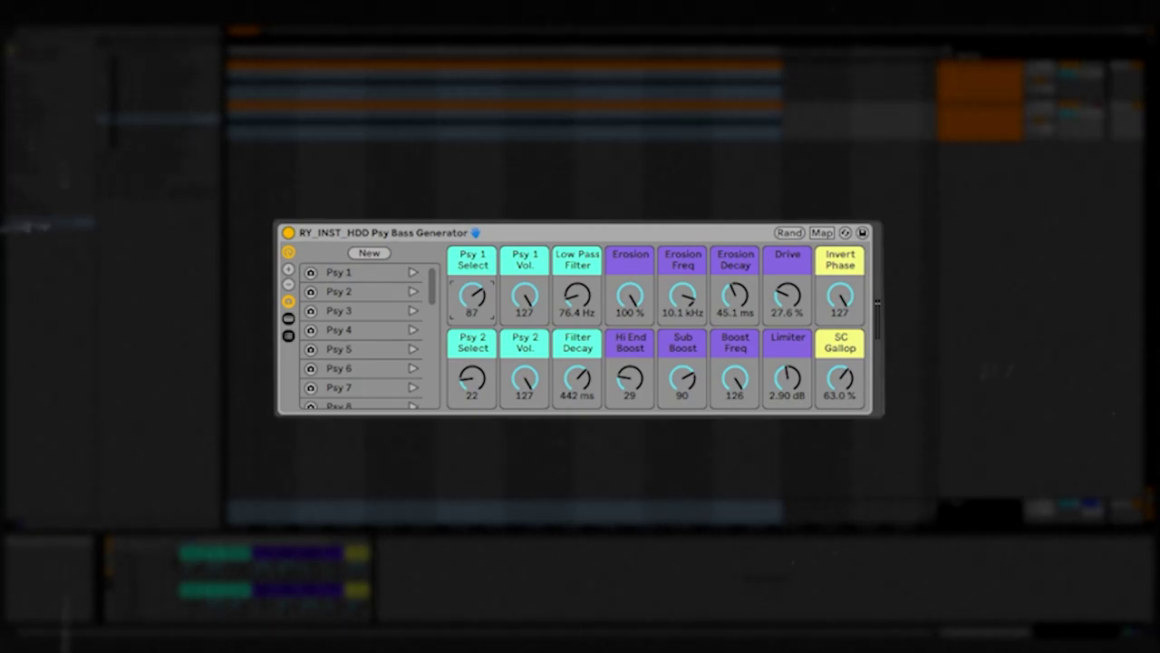
# Tweak the bass filter cutoff and decay, settling at 311 Hz and 243 ms
pyautogui.moveTo(580, 299)
pyautogui.mouseDown()
pyautogui.moveTo(580, 289)
pyautogui.moveTo(583, 304)
pyautogui.mouseUp()
pyautogui.moveTo(577, 378); pyautogui.dragTo(577, 399)
pyautogui.moveTo(577, 295); pyautogui.dragTo(589, 378)
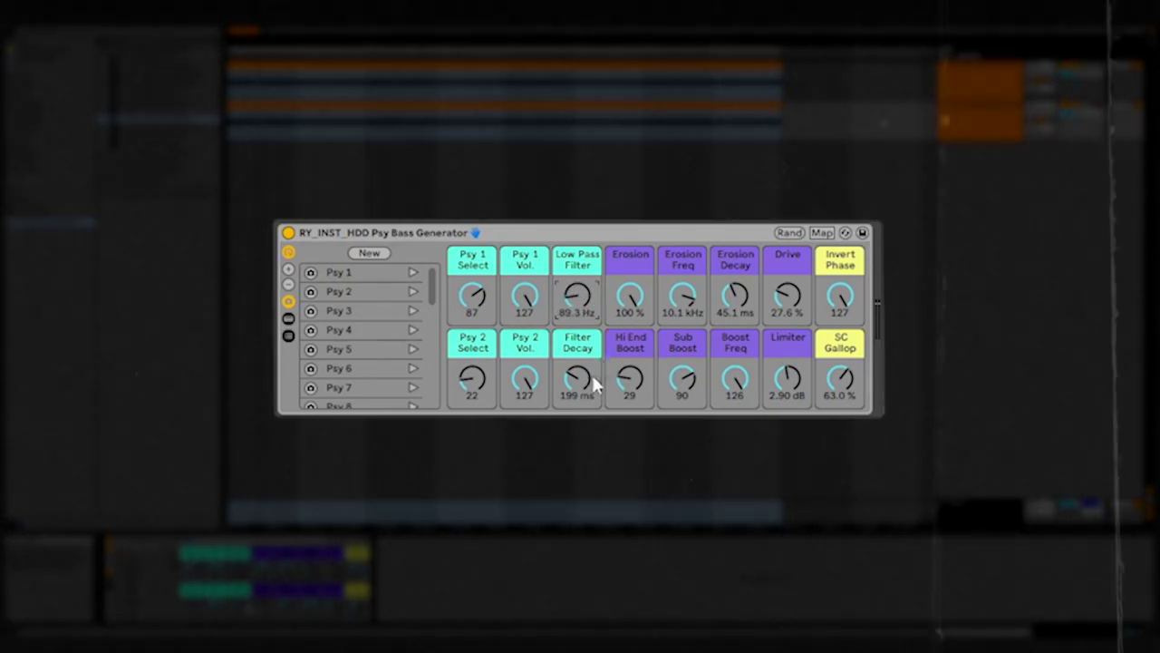
pyautogui.moveTo(577, 305)
pyautogui.mouseDown()
pyautogui.moveTo(578, 289)
pyautogui.moveTo(580, 323)
pyautogui.mouseUp()
pyautogui.moveTo(577, 378)
pyautogui.mouseDown()
pyautogui.moveTo(578, 332)
pyautogui.moveTo(568, 359)
pyautogui.mouseUp()
pyautogui.moveTo(577, 295); pyautogui.dragTo(586, 358)
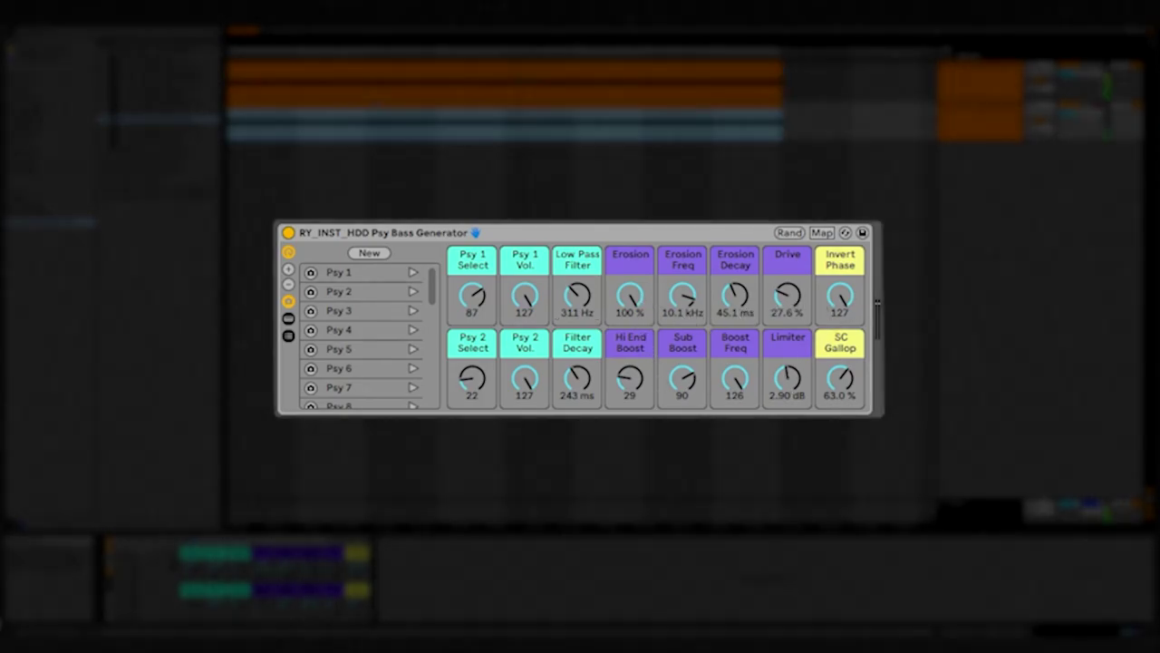
# Reshape the bass: Drive 69.3%, Erosion Freq 789 Hz, Sub Boost 124, Boost Freq 127
pyautogui.moveTo(630, 294); pyautogui.dragTo(683, 286)
pyautogui.moveTo(788, 294); pyautogui.dragTo(788, 267)
pyautogui.moveTo(650, 381); pyautogui.dragTo(640, 334)
pyautogui.moveTo(681, 381); pyautogui.dragTo(682, 335)
pyautogui.moveTo(735, 379); pyautogui.dragTo(788, 363)
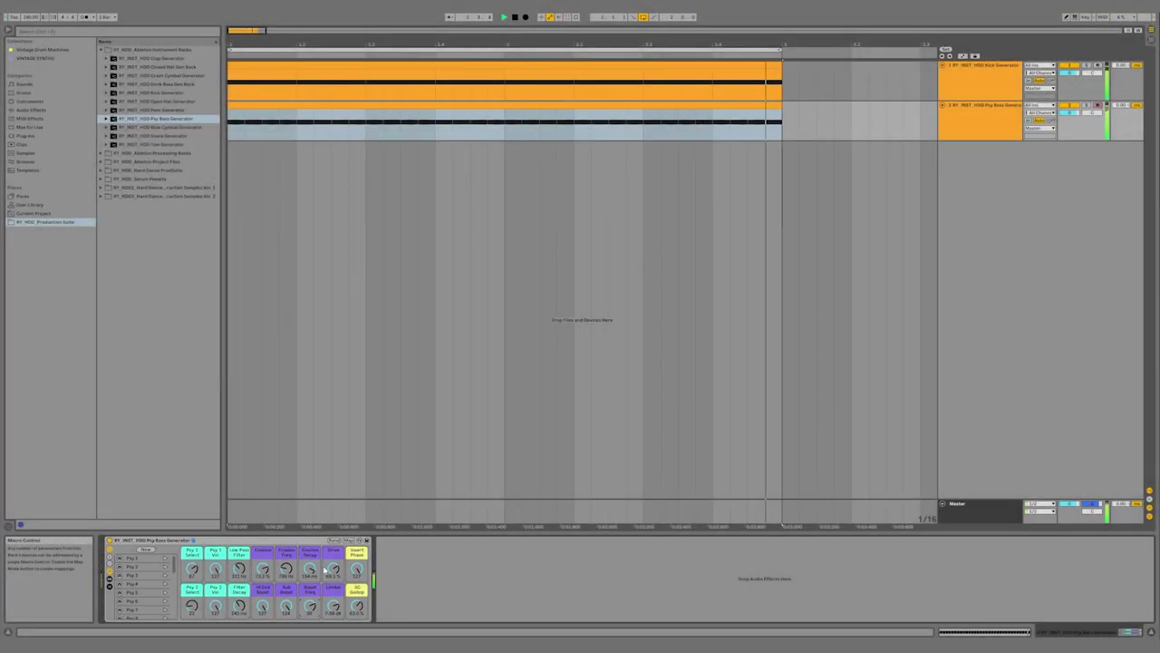
# Stop playback of the kick and Psy Bass patterns
pyautogui.press('space')
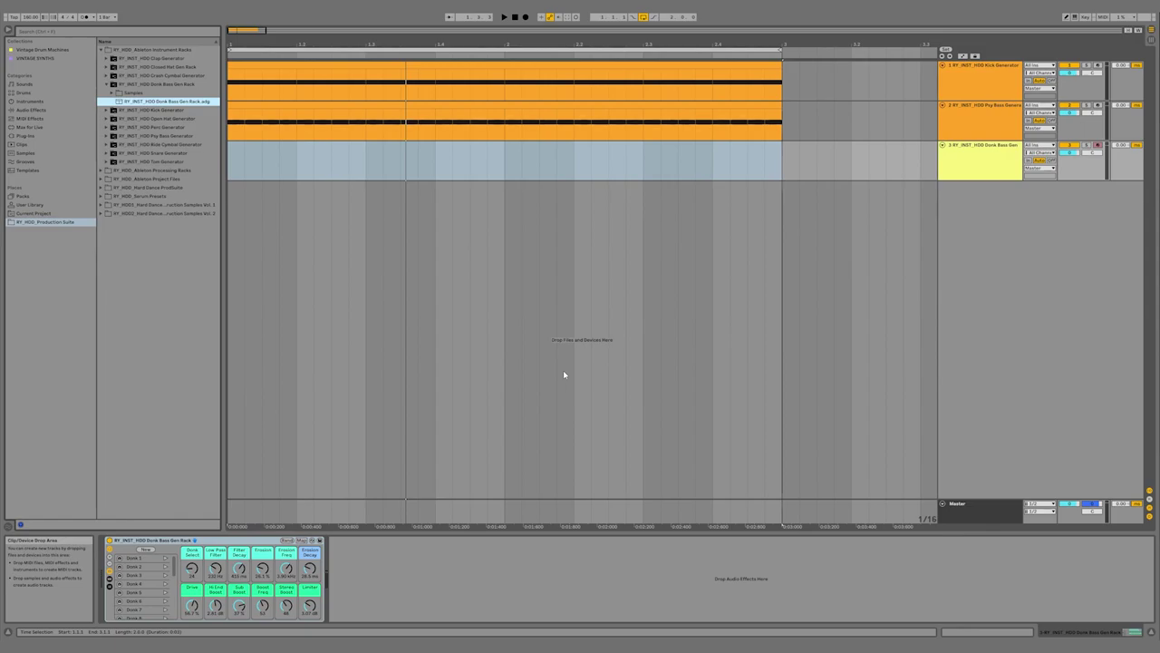
# Fill a bars 1–3 Donk Bass clip with repeated off-beat G3 notes and play all three tracks
pyautogui.click(608, 160)
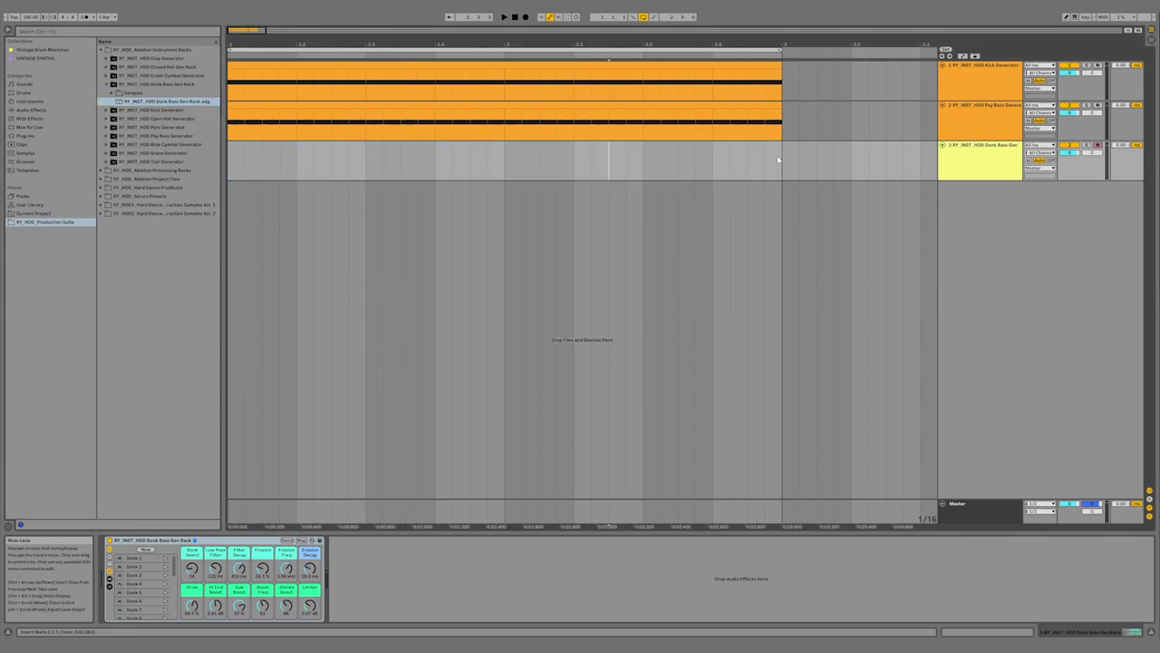
pyautogui.moveTo(777, 160); pyautogui.dragTo(233, 165)
pyautogui.hotkey('ctrl', 'shift', 'm')
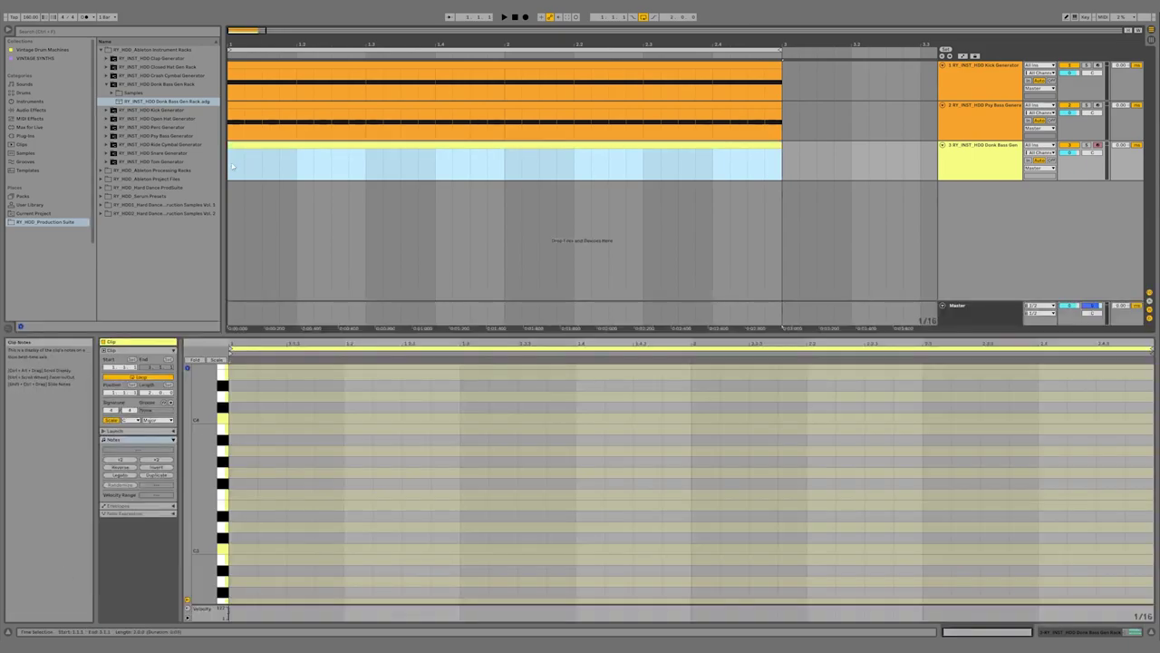
pyautogui.doubleClick(311, 474)
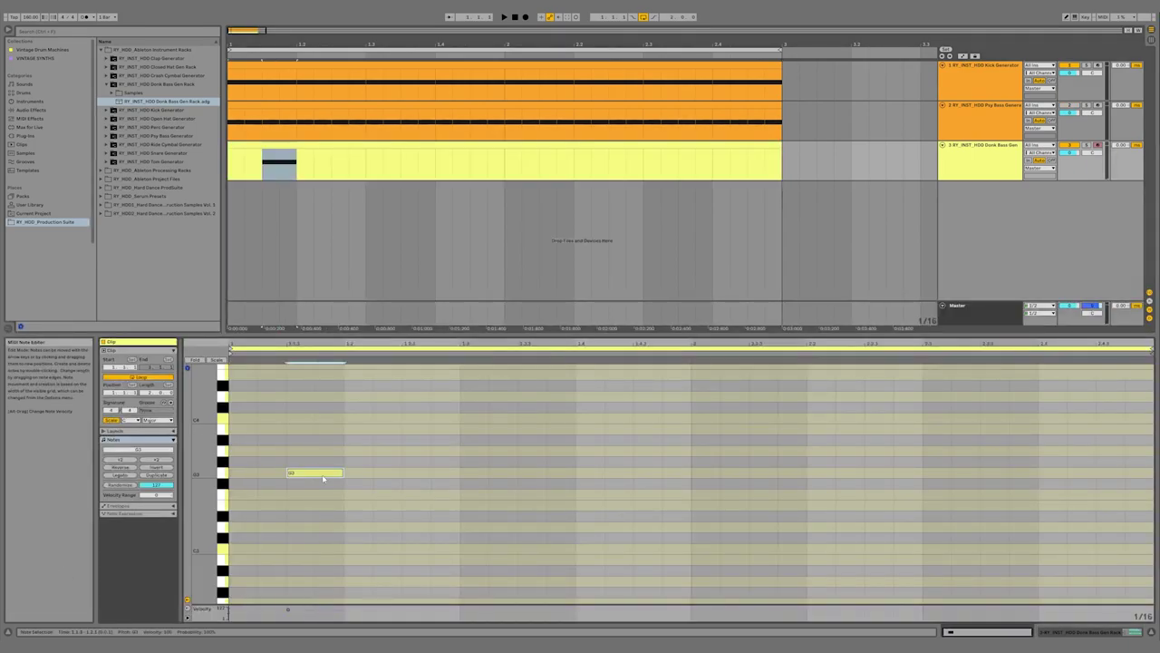
pyautogui.moveTo(323, 477); pyautogui.dragTo(185, 514)
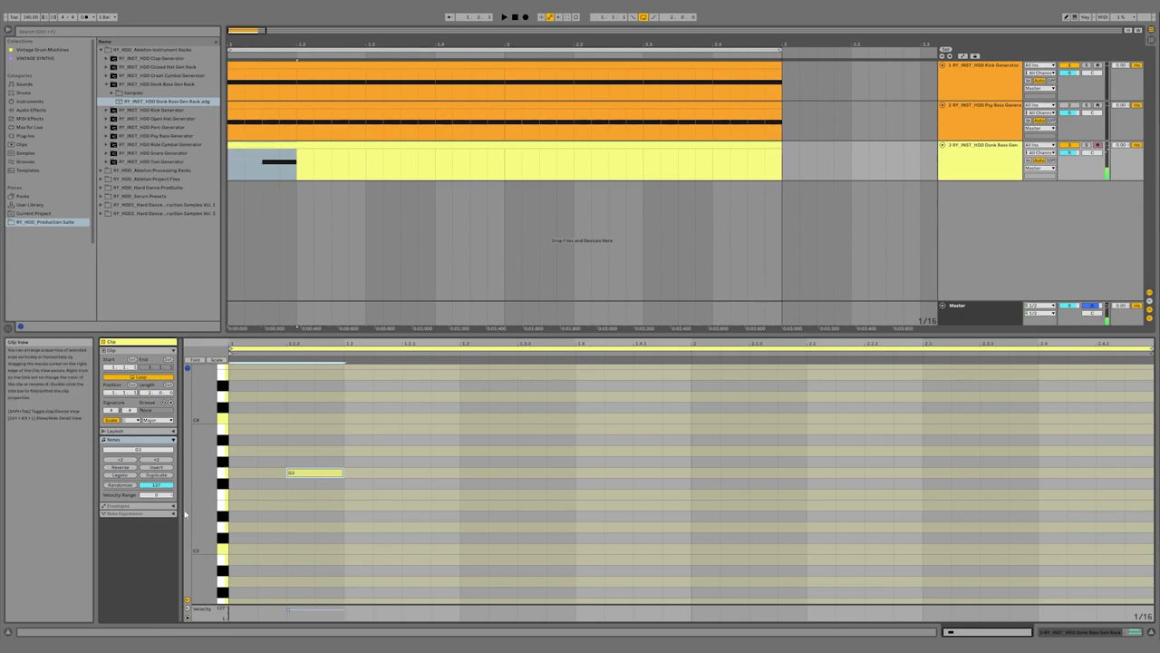
pyautogui.hotkey('ctrl', 'd')
pyautogui.hotkey('ctrl', 'd')
pyautogui.hotkey('ctrl', 'd')
pyautogui.hotkey('ctrl', 'd')
pyautogui.hotkey('ctrl', 'd')
pyautogui.hotkey('ctrl', 'd')
pyautogui.hotkey('ctrl', 'd')
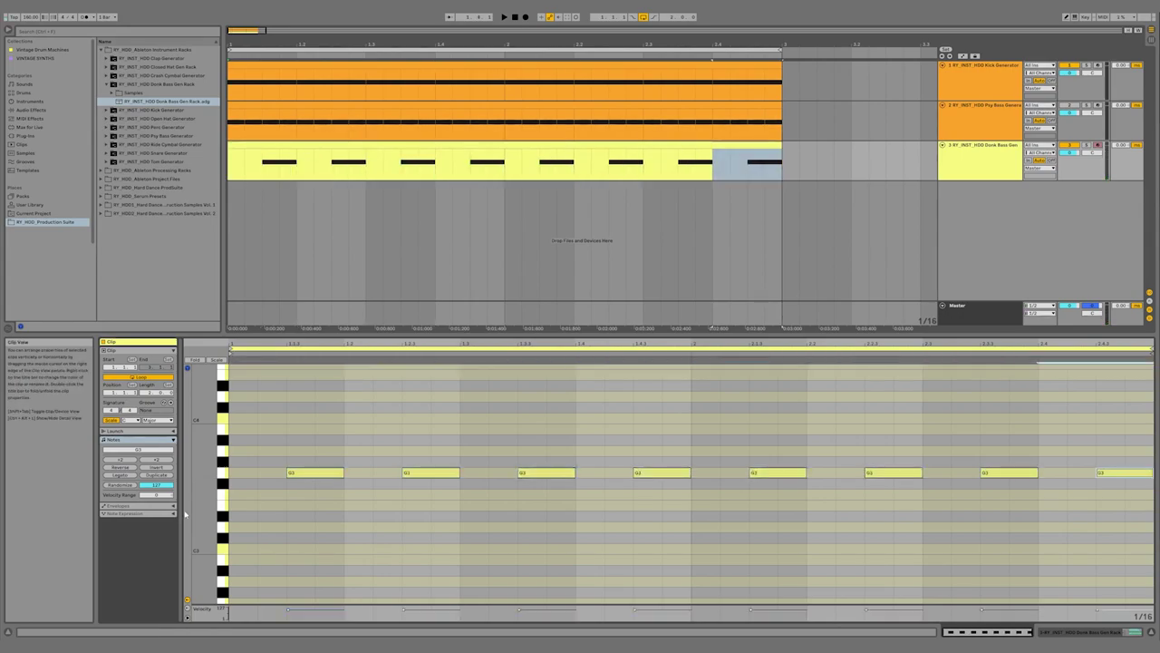
pyautogui.click(505, 18)
pyautogui.click(861, 164)
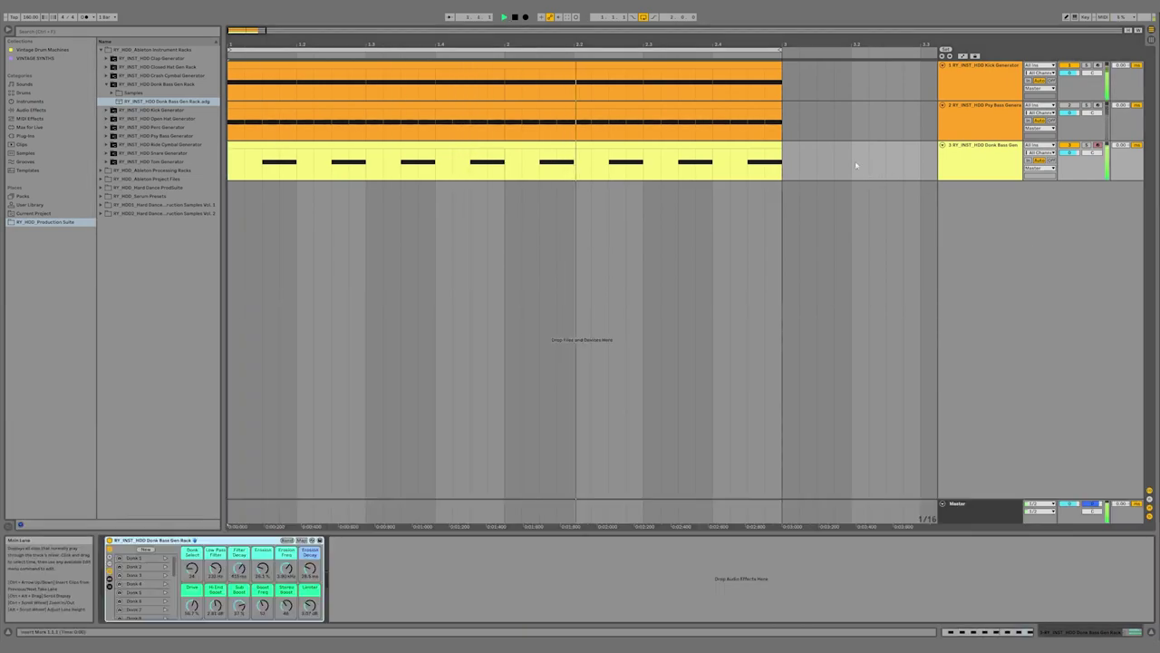